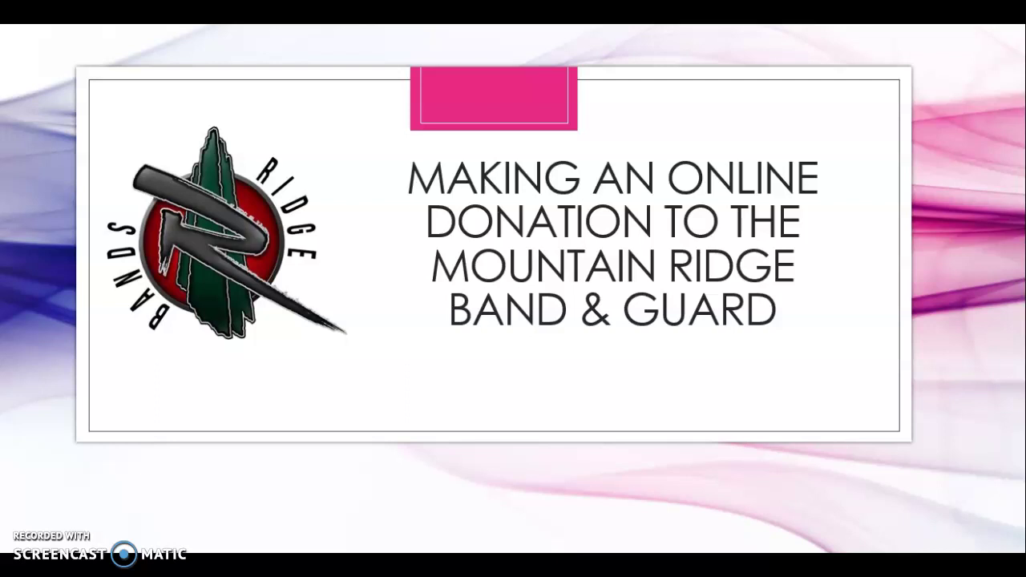
Step: Advance to the slide listing mail, bookstore and online portal donation methods
key("Right")
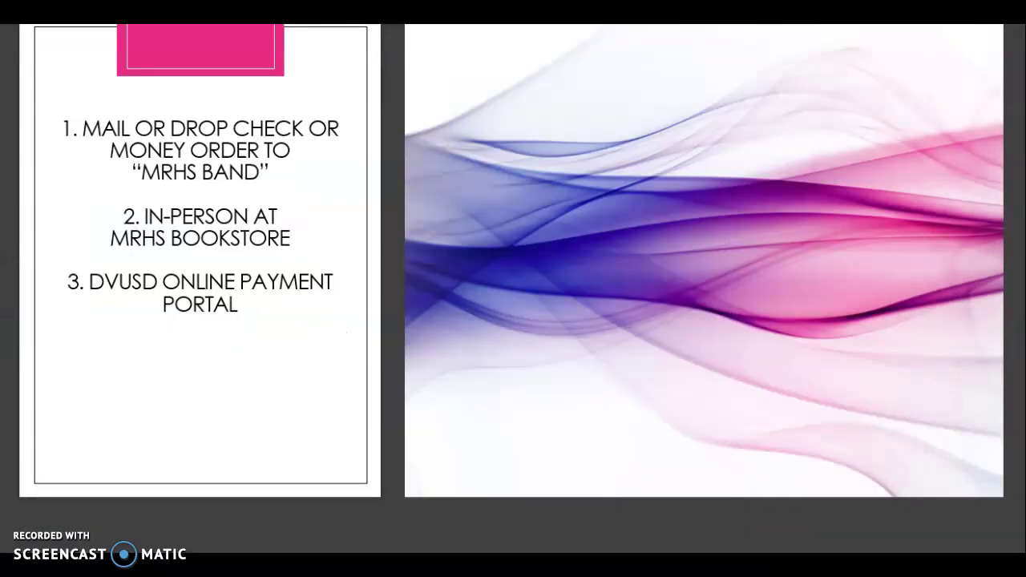
Step: Fly in the check image beside the list of donation methods
key("Right")
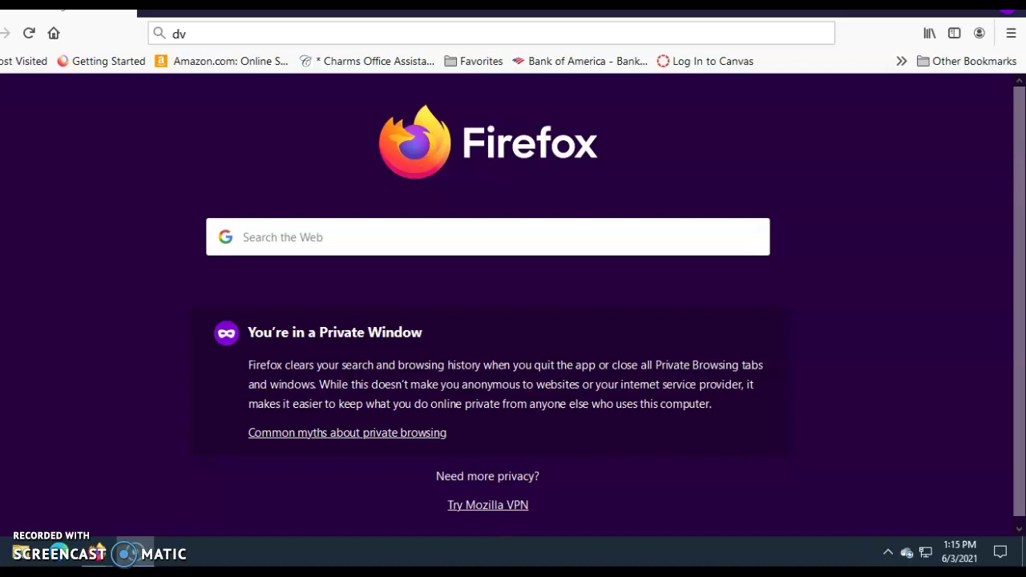
Step: Load dvusd.org/mrhs, the Mountain Ridge High School homepage, in the private window
left_click(193, 33)
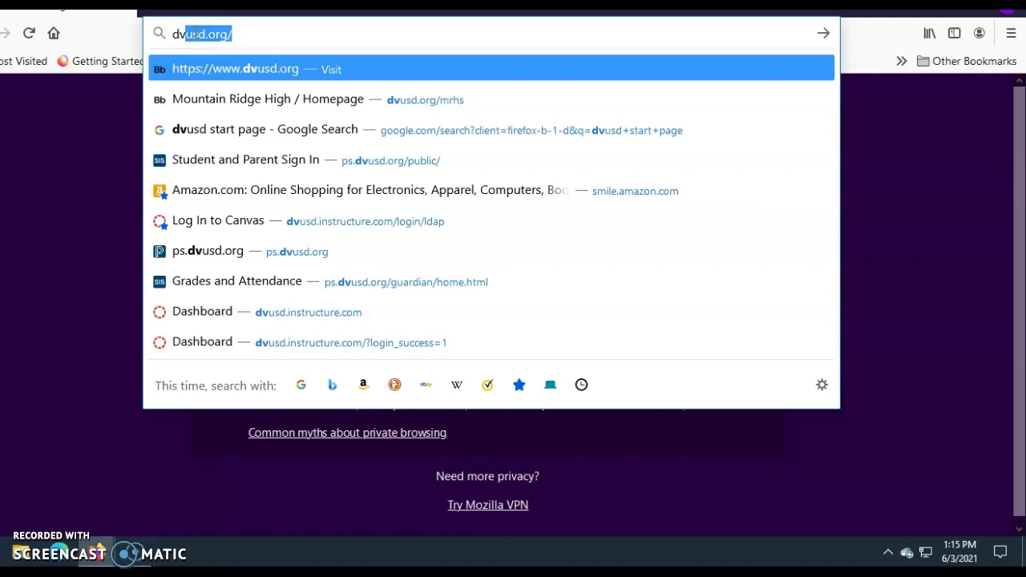
left_click(238, 33)
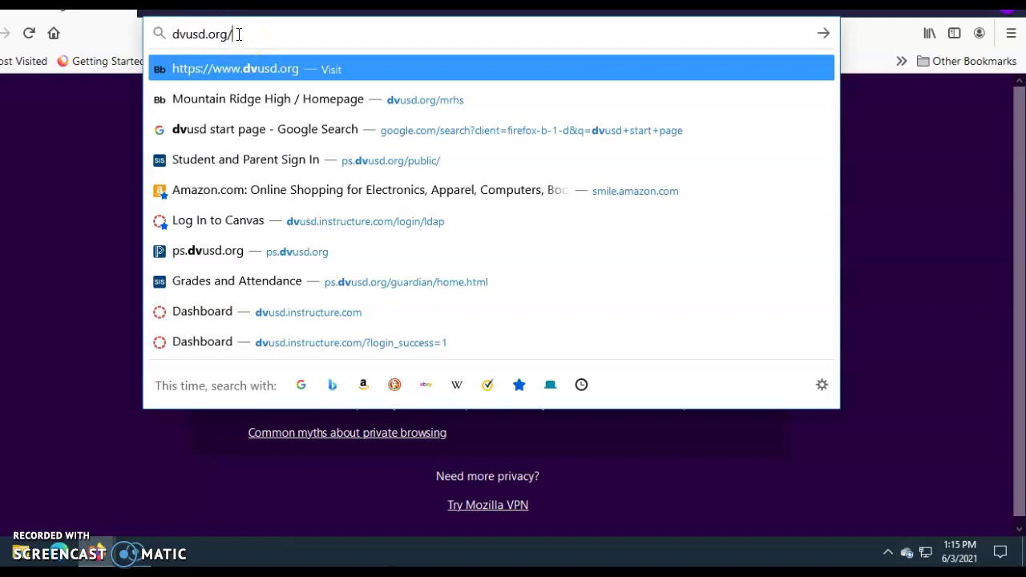
type("mrhs")
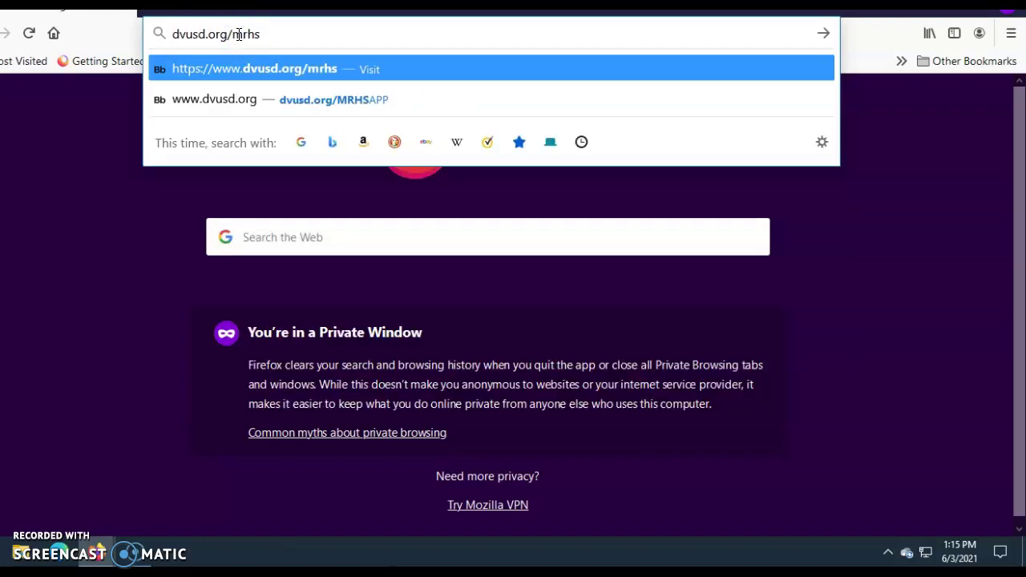
key("Return")
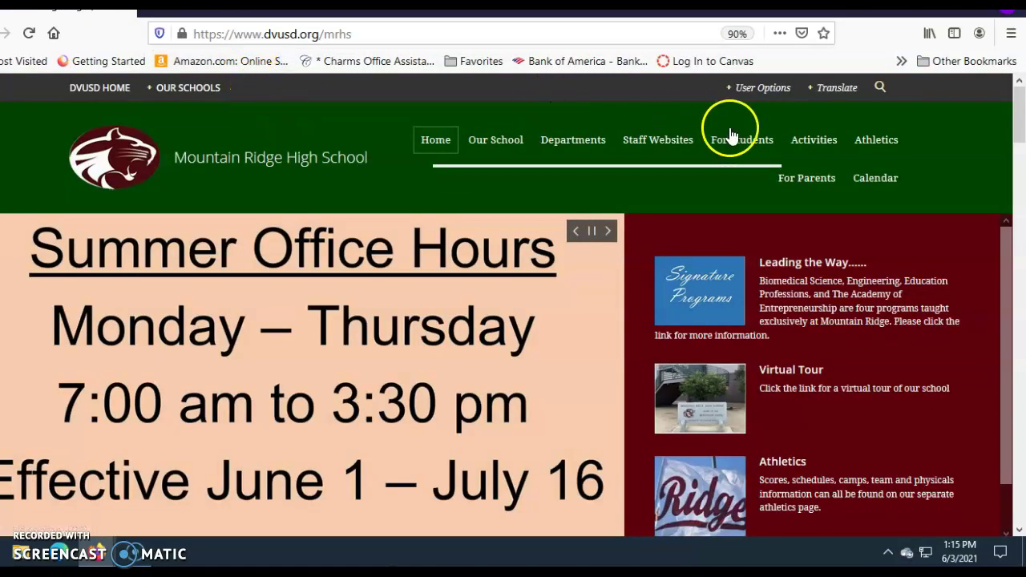
Step: Go via For Students > Bookstore to the Online Student Payments portal
mouse_move(753, 149)
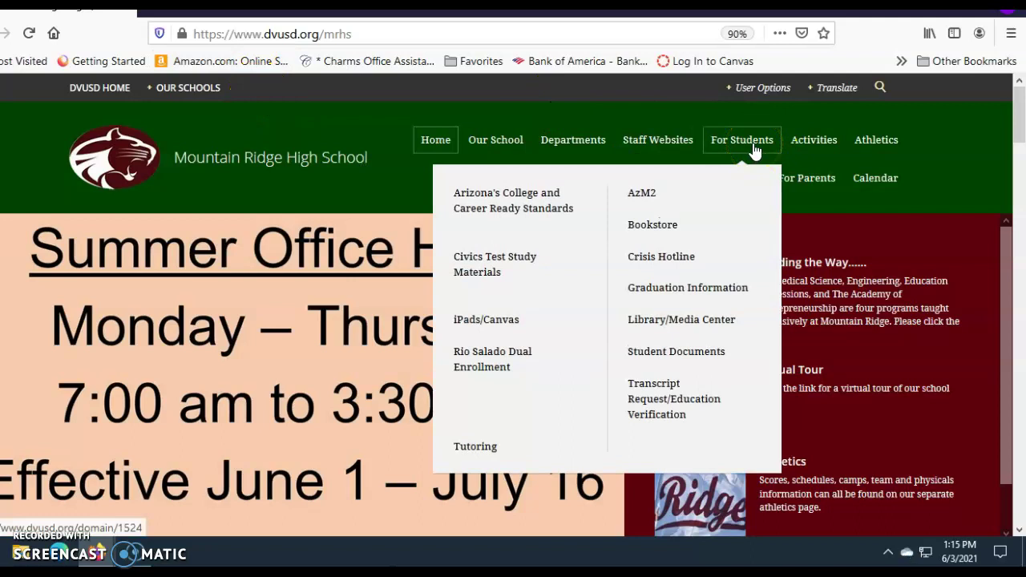
left_click(665, 231)
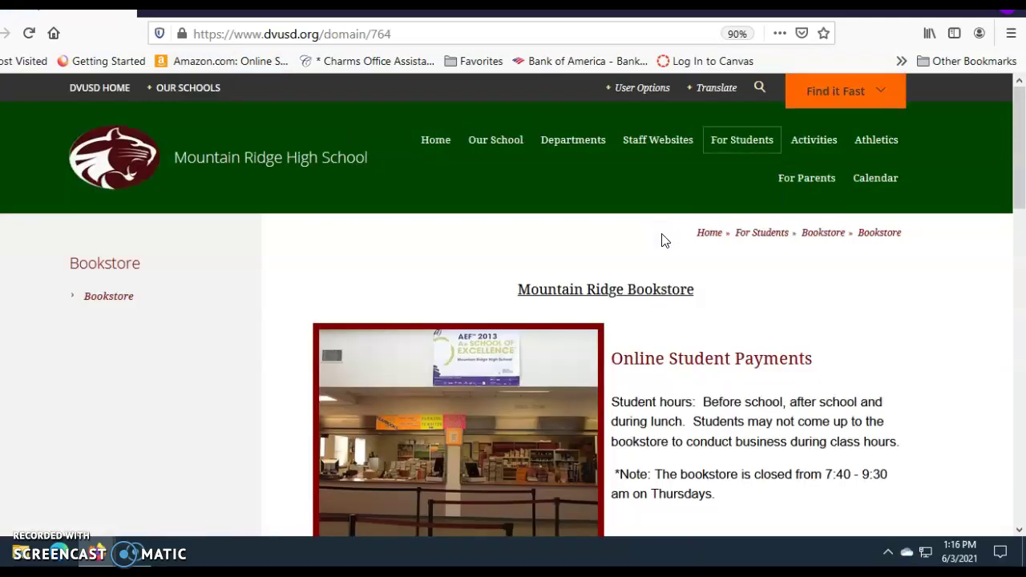
left_click(736, 369)
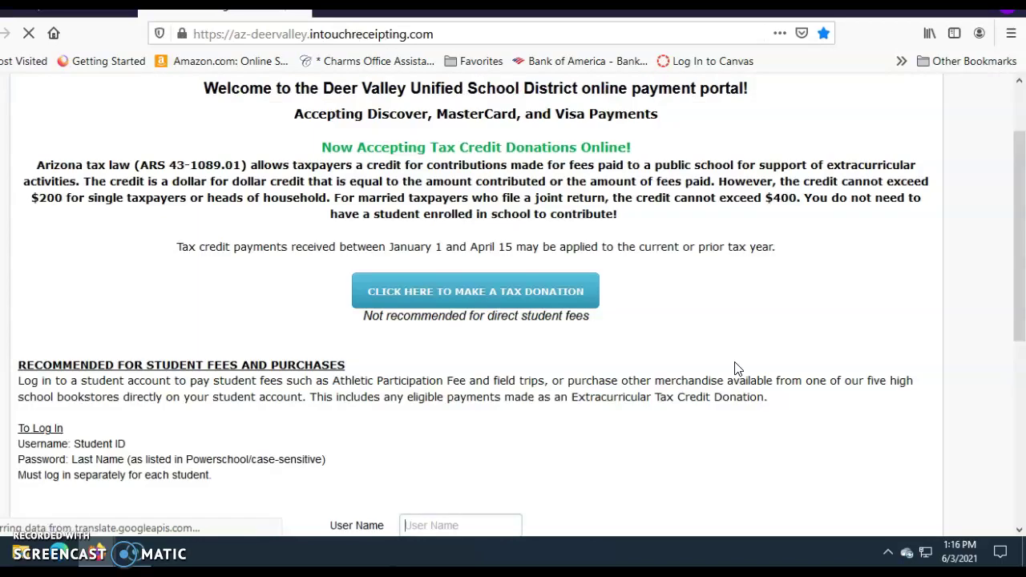
Step: Scroll the payment portal down to the User Name and Password fields
left_click(715, 368)
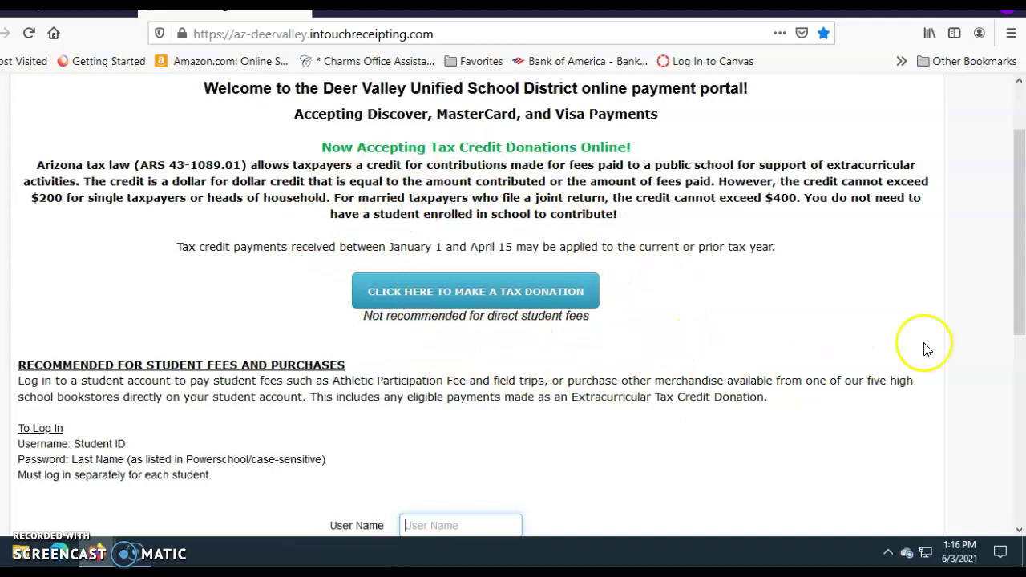
left_click_drag(1016, 299, 1001, 361)
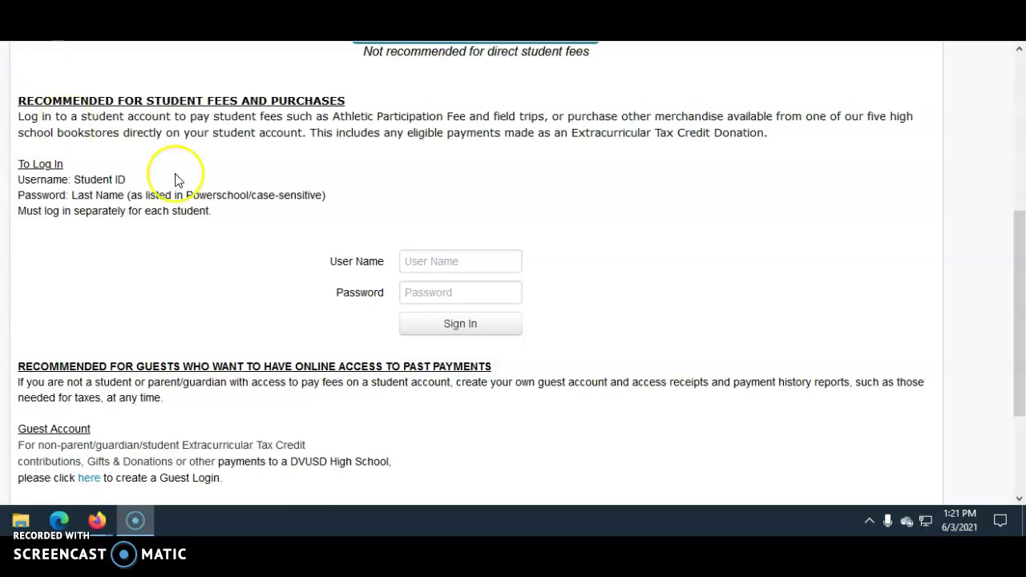
Step: Enter the student ID as user name and the student's last name as password, correcting a typo
left_click(474, 263)
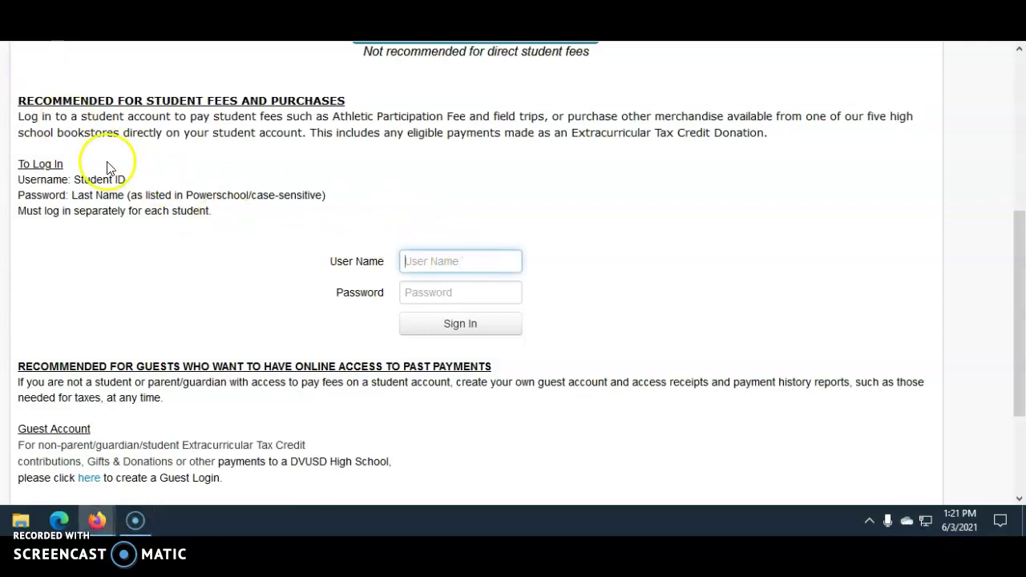
left_click(433, 251)
type("123456")
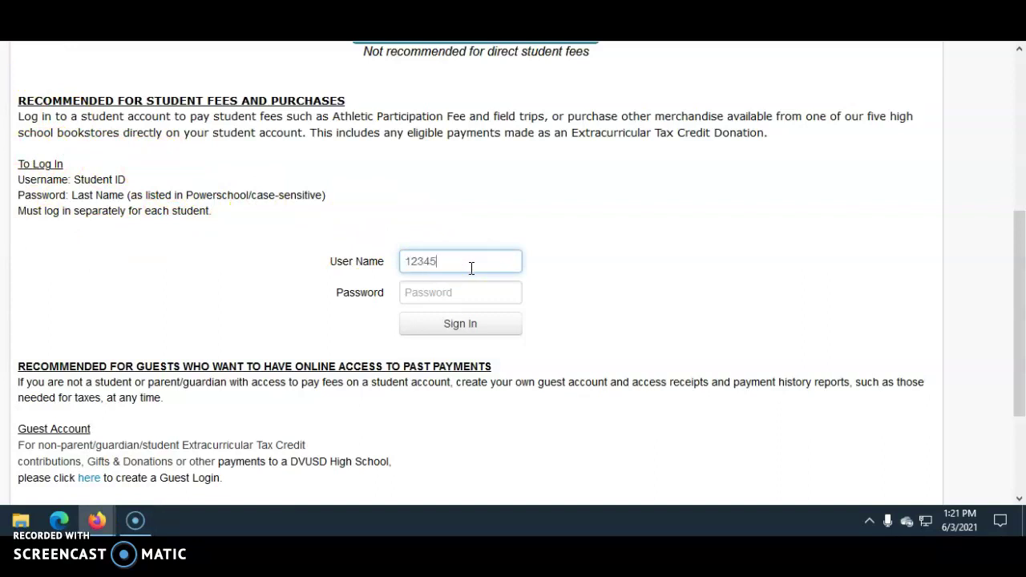
left_click(458, 292)
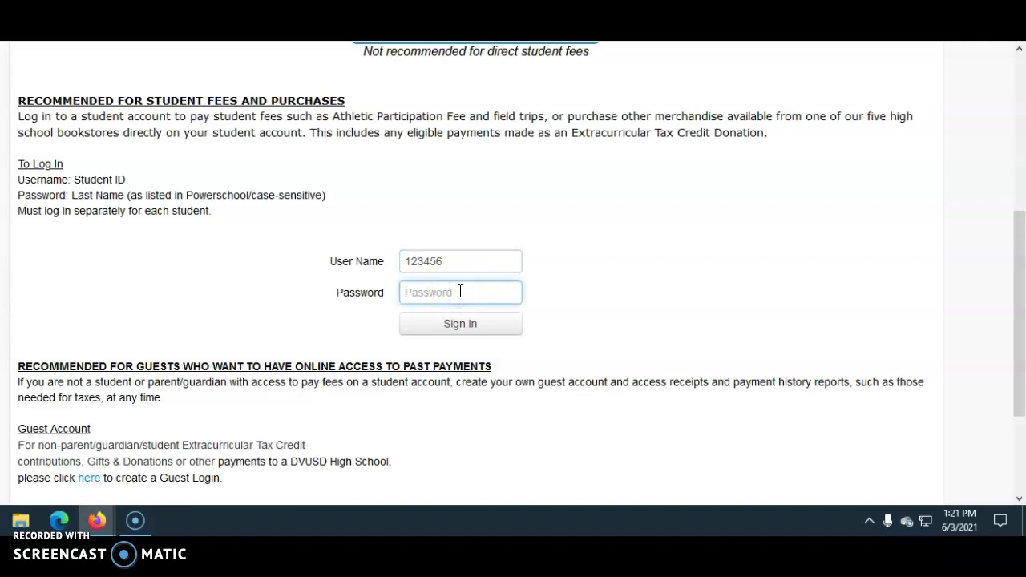
type("••••")
key("BackSpace")
key("BackSpace")
key("BackSpace")
key("BackSpace")
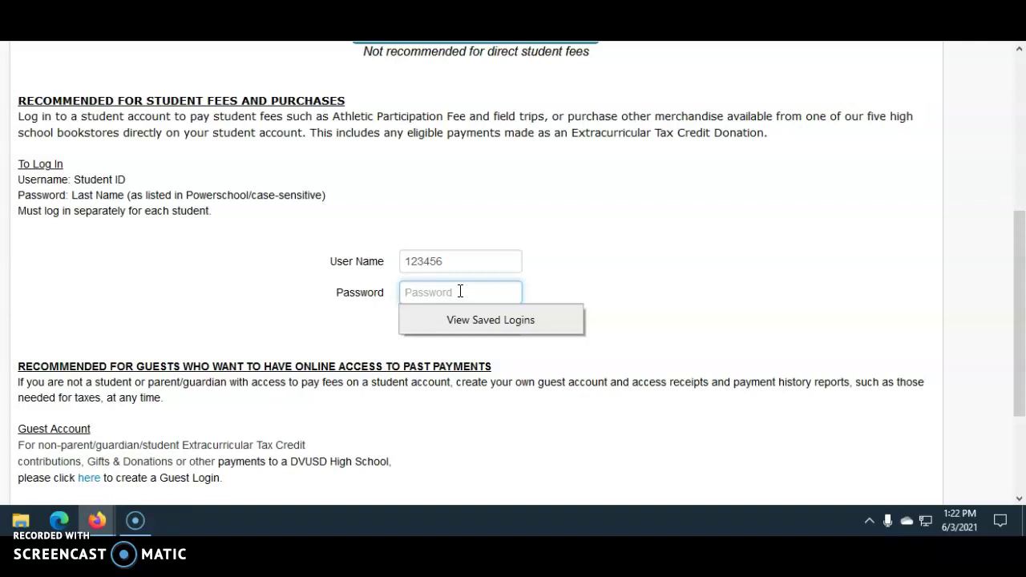
type("••")
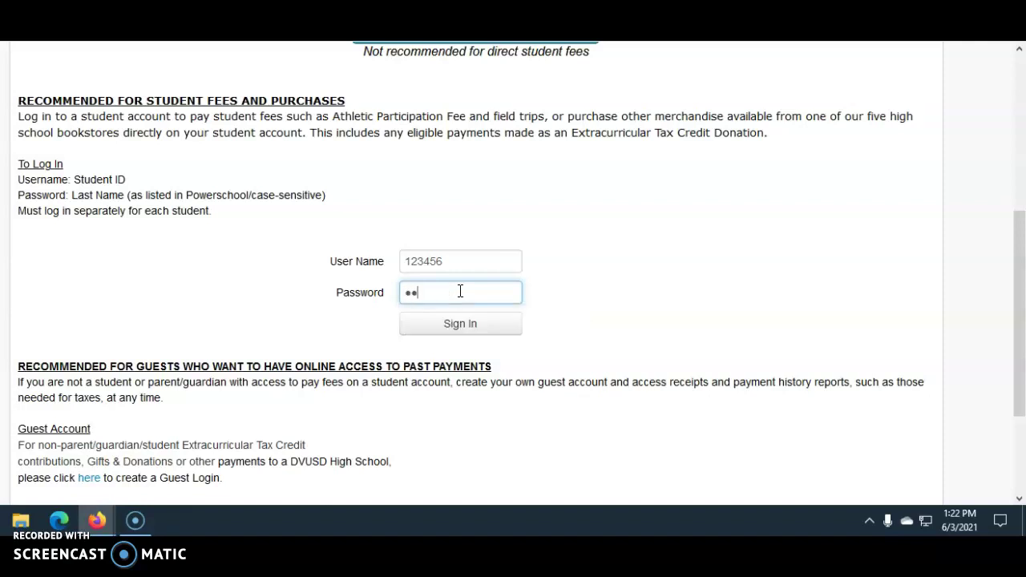
type("•••••••")
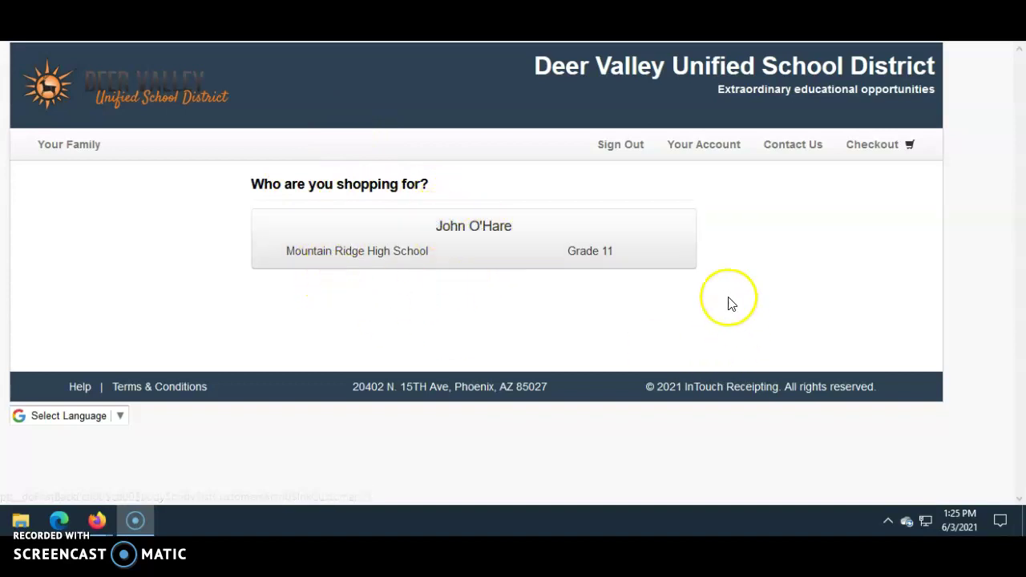
Step: Pick the student and open Items at Your High School for Mountain Ridge High School
left_click(458, 232)
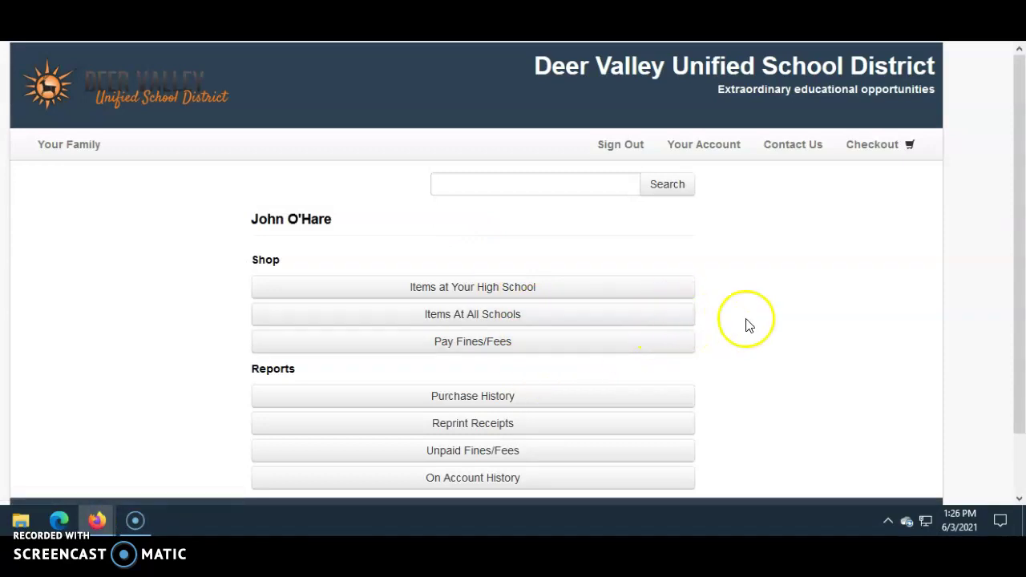
left_click(517, 295)
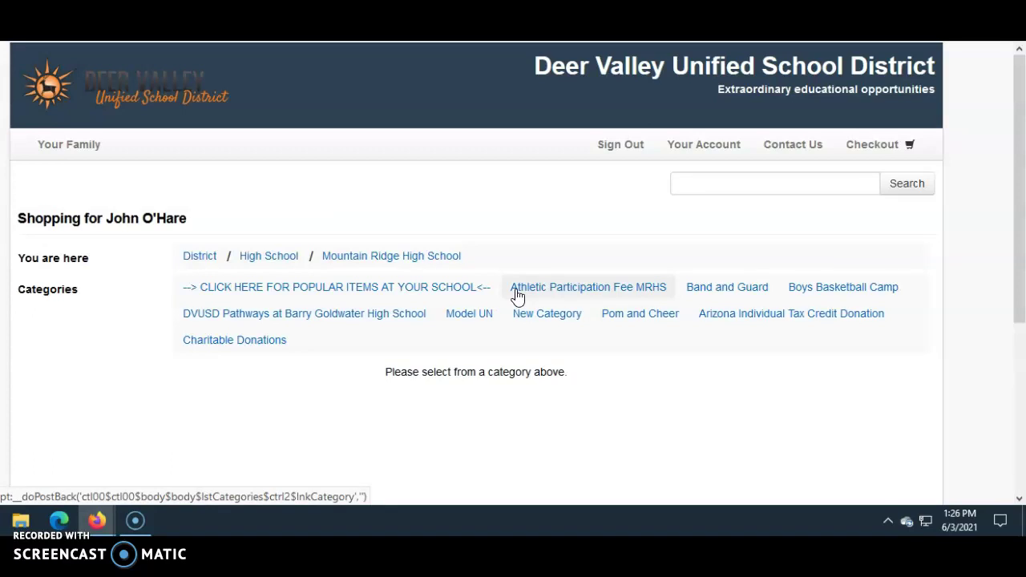
Step: Open the Band and Guard category and scroll back up to the BAND - TAX CREDIT row
left_click(724, 295)
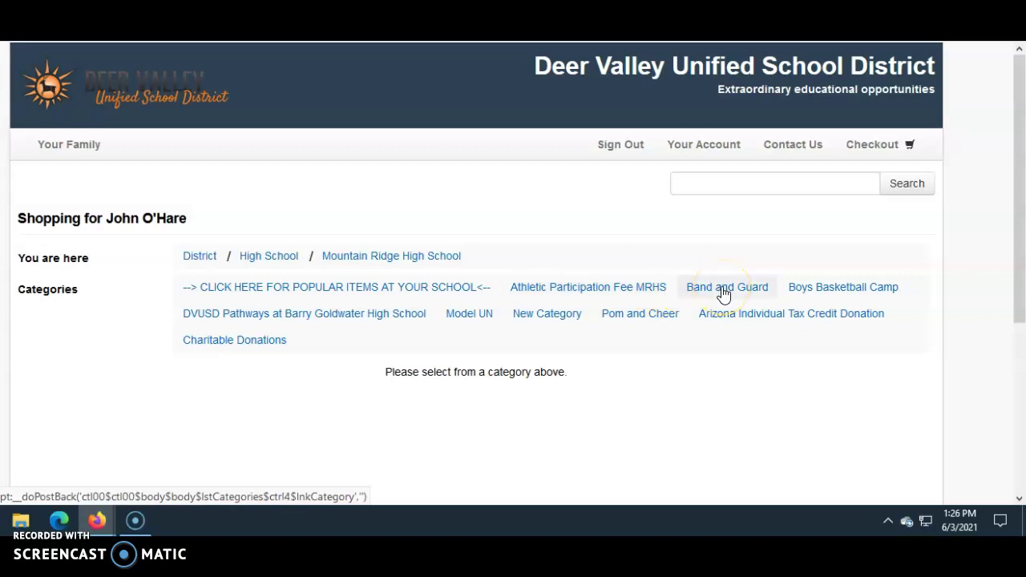
left_click(724, 293)
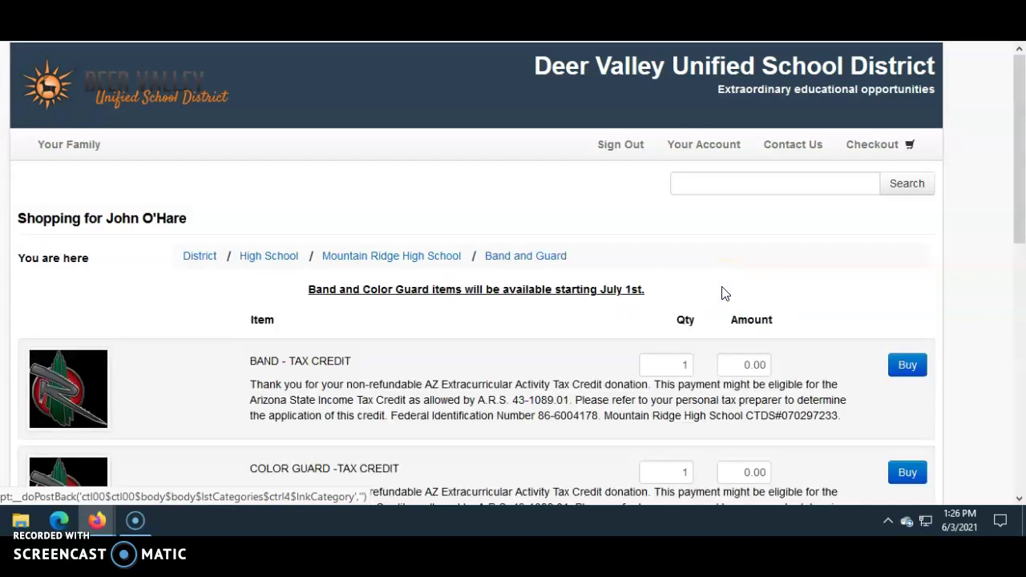
left_click_drag(1015, 198, 1001, 305)
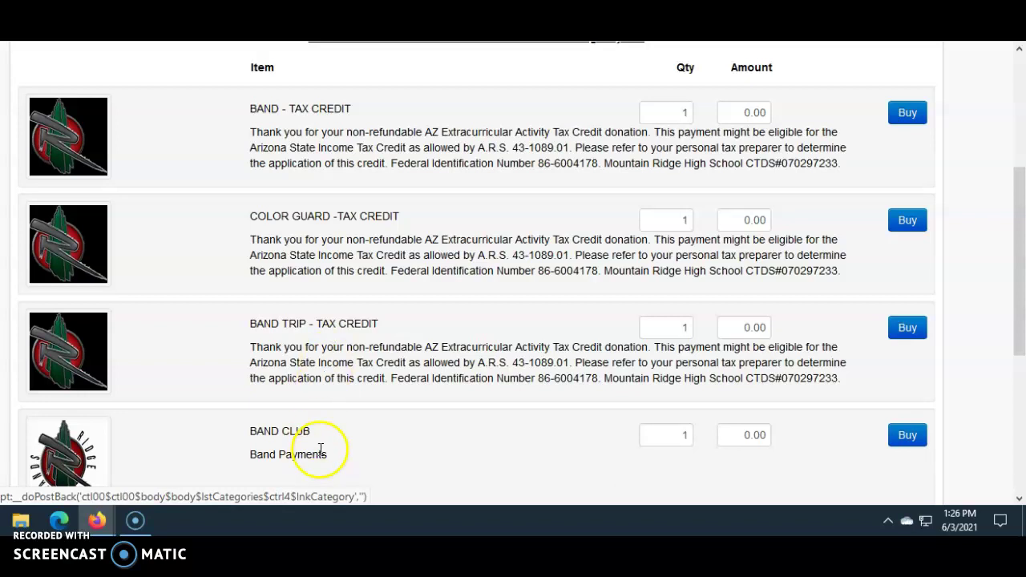
left_click_drag(1015, 340, 1012, 414)
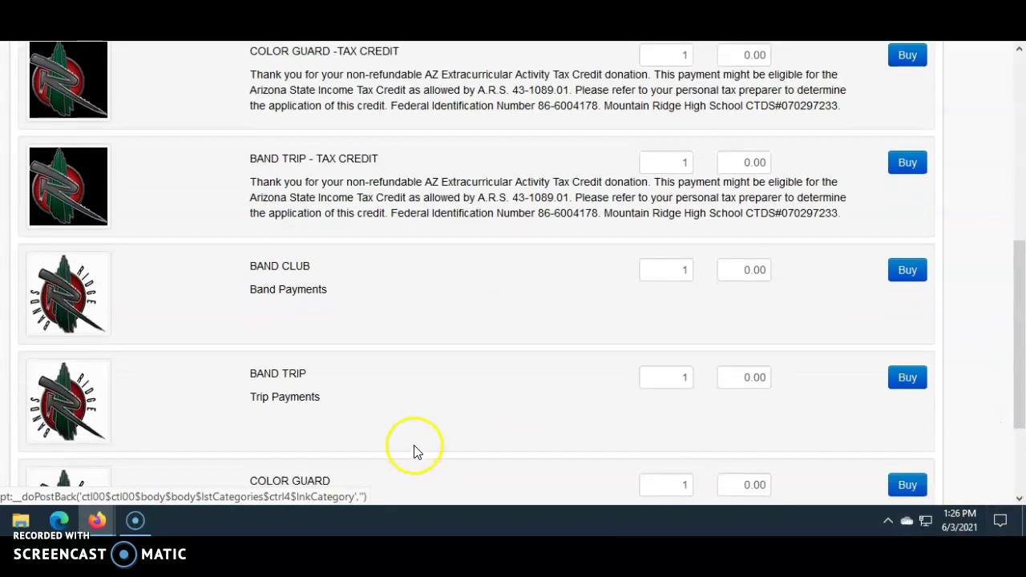
scroll(395, 401, "up", 3)
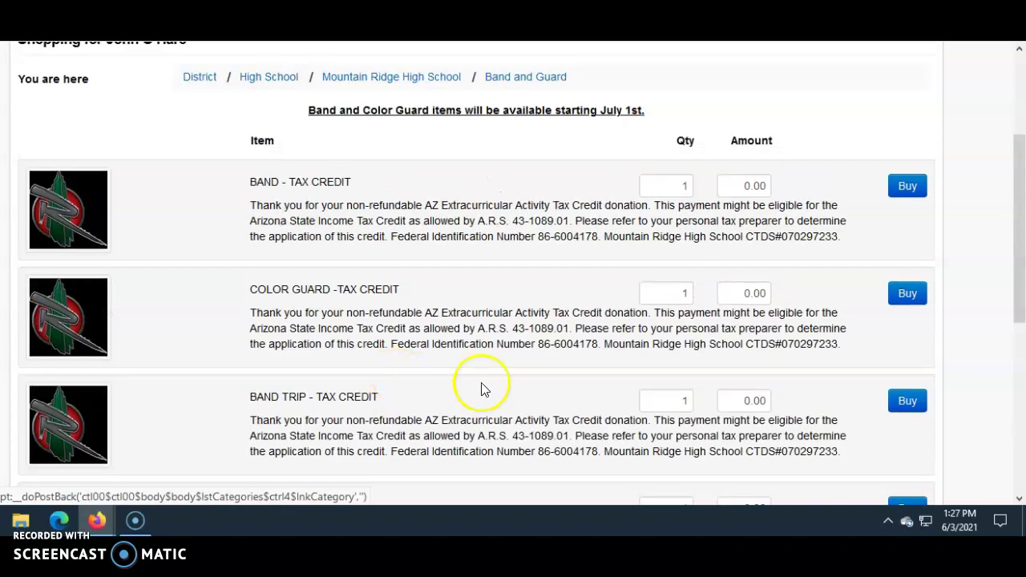
Step: Set the BAND - TAX CREDIT amount to 400.00, buy it, and check the $400.00 cart total
left_click(766, 186)
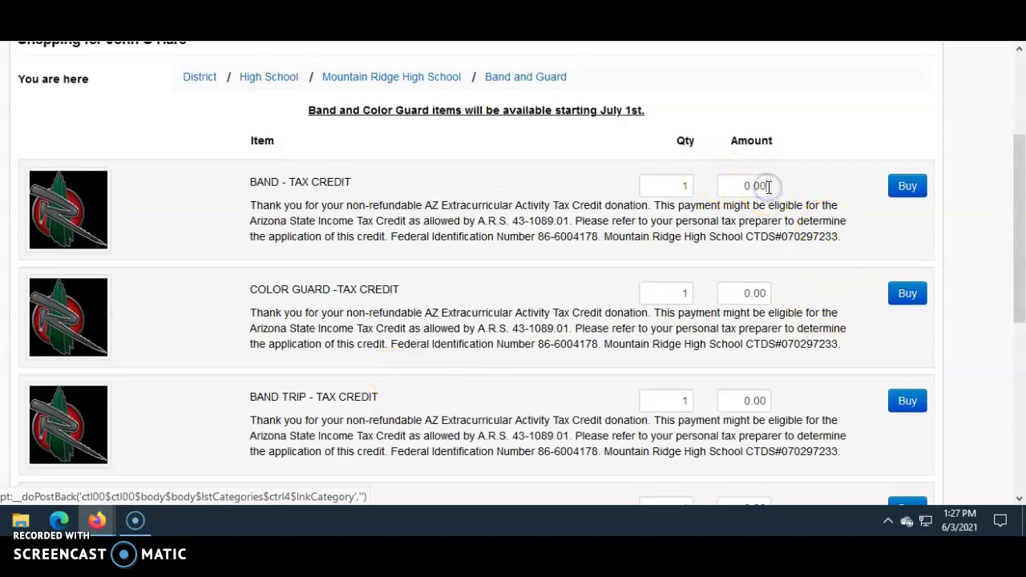
key("BackSpace")
key("BackSpace")
key("BackSpace")
key("BackSpace")
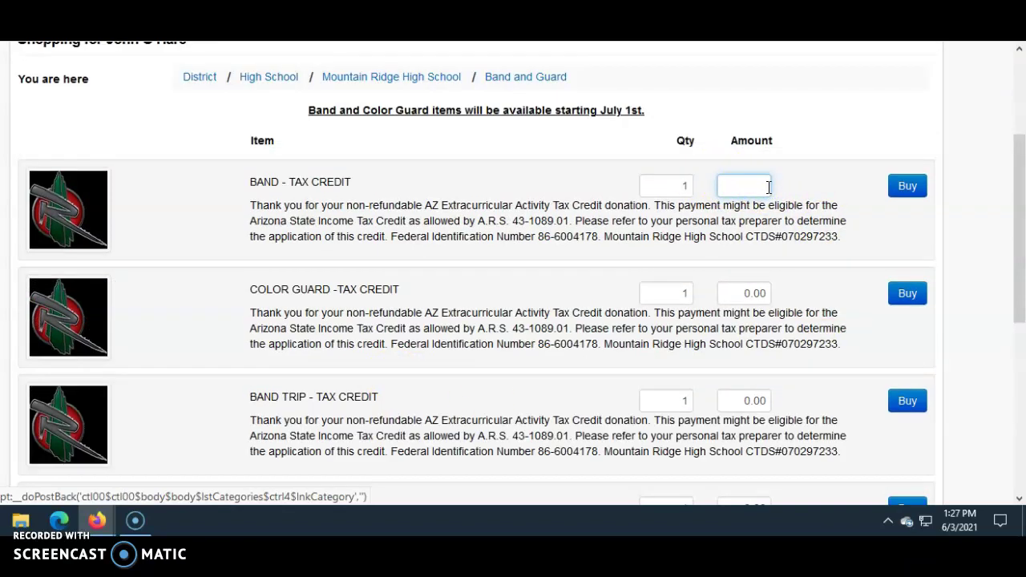
type("400.00")
left_click(907, 187)
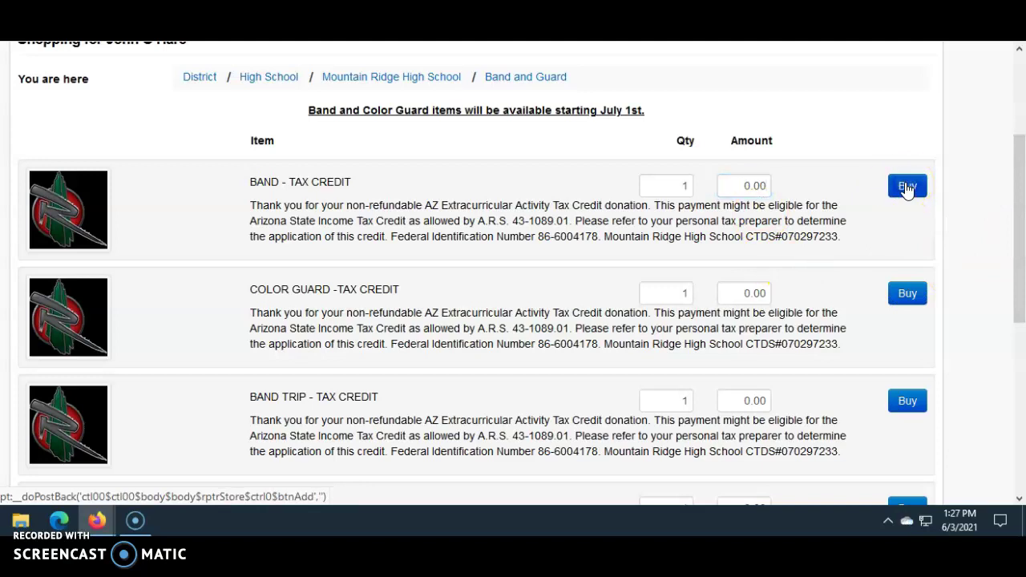
left_click_drag(1018, 200, 1012, 120)
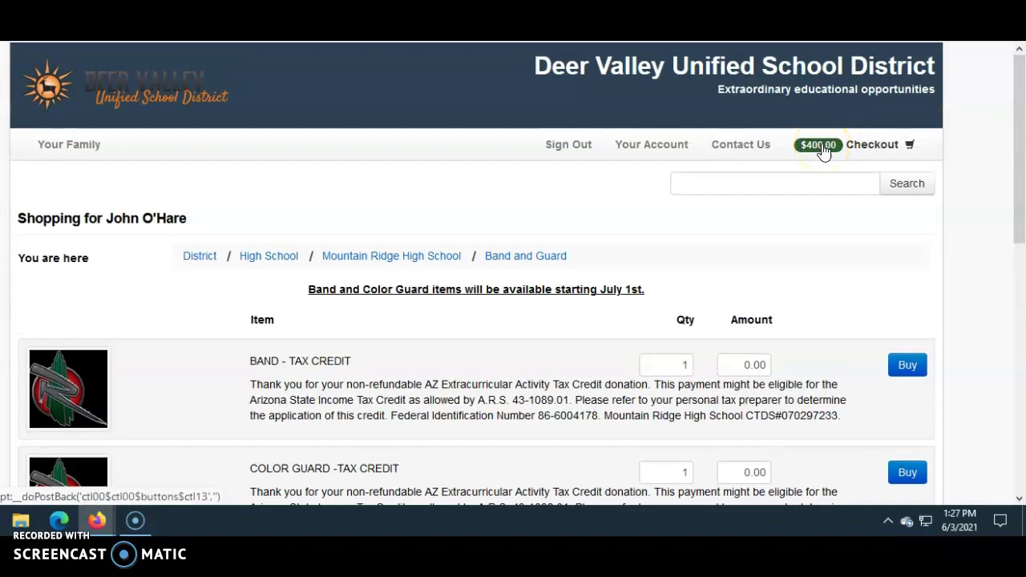
Step: Review the $400.00 cart and proceed to Checkout Step 1: Additional Info
left_click(854, 149)
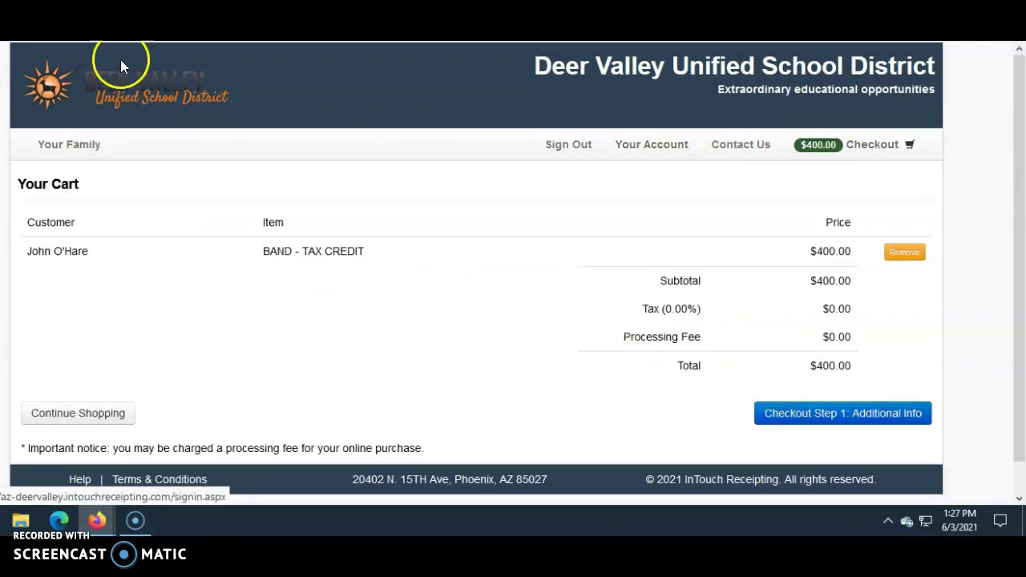
left_click(47, 60)
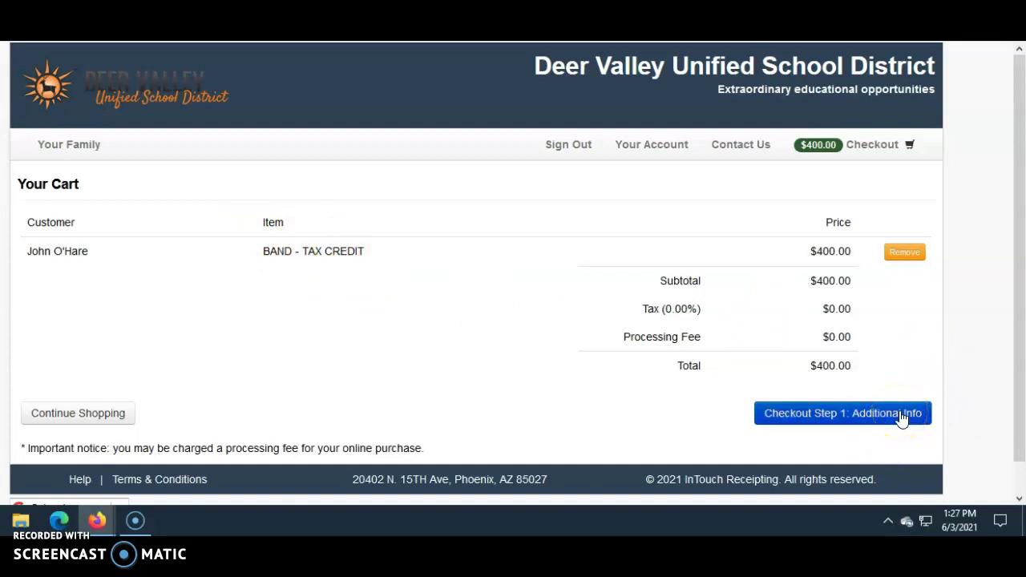
left_click(901, 414)
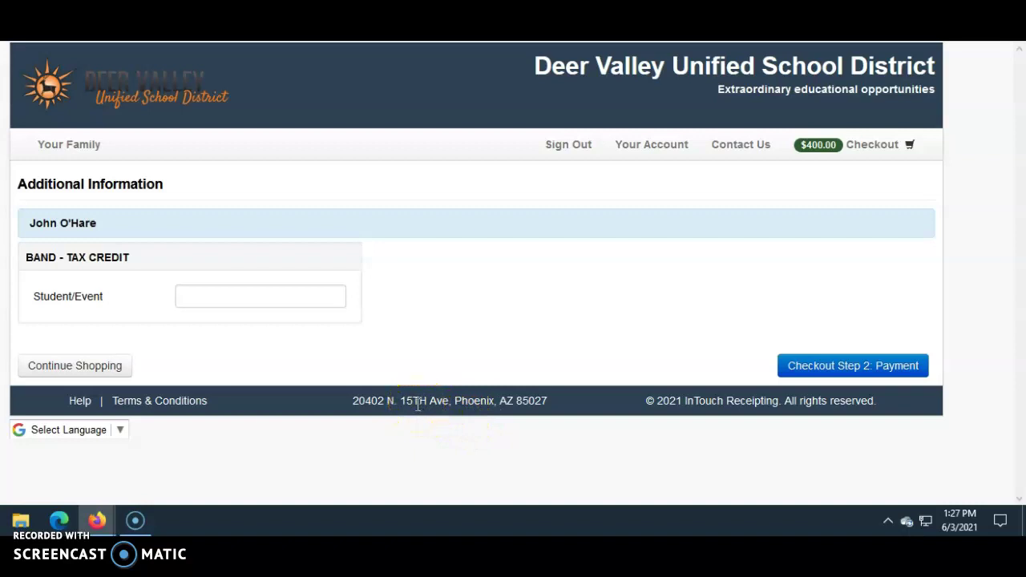
Step: Enter the student's name with event 'Band Fairshare' and proceed to the $400.00 payment step
left_click(217, 293)
type("John Smith/Band")
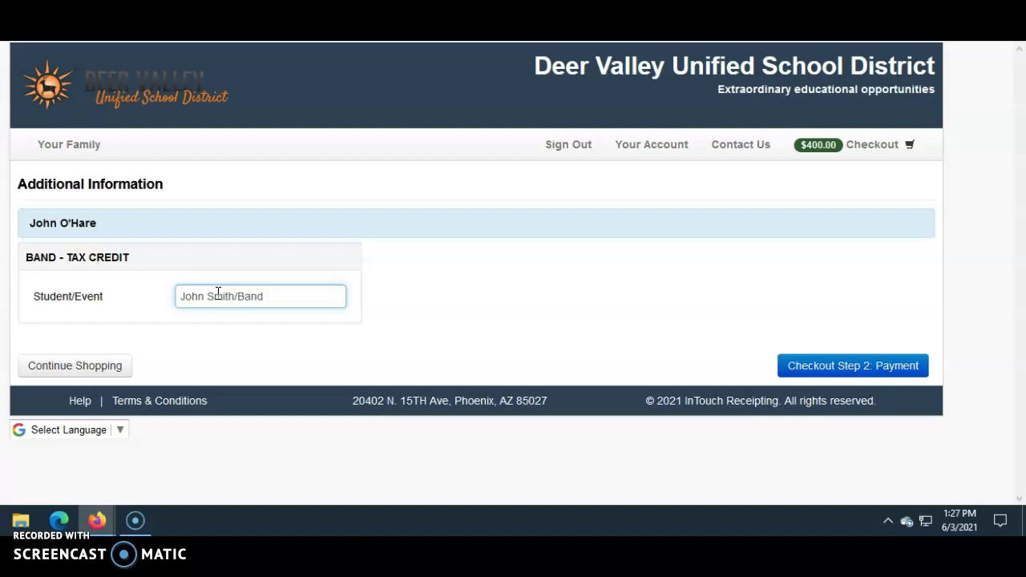
type(" Fairshare")
left_click(892, 371)
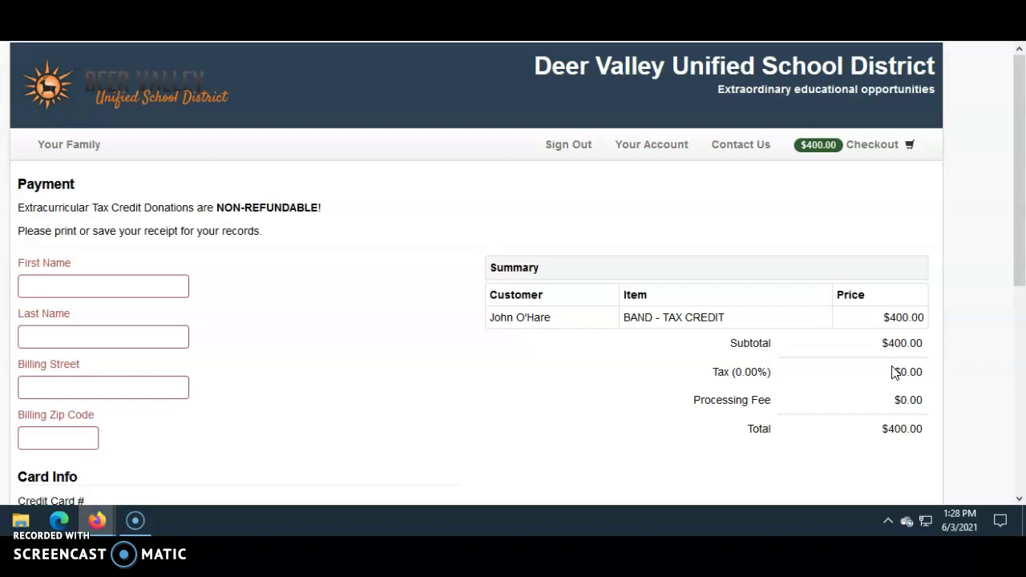
Step: Submit the $400.00 band donation with Pay Now, returning to the Band and Guard items
left_click_drag(1019, 248, 1019, 469)
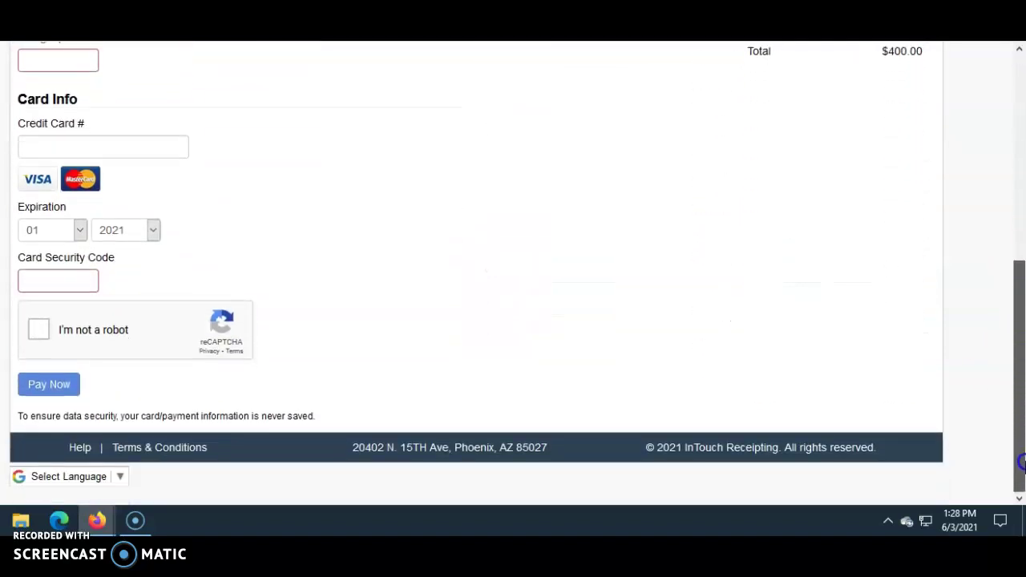
left_click(58, 394)
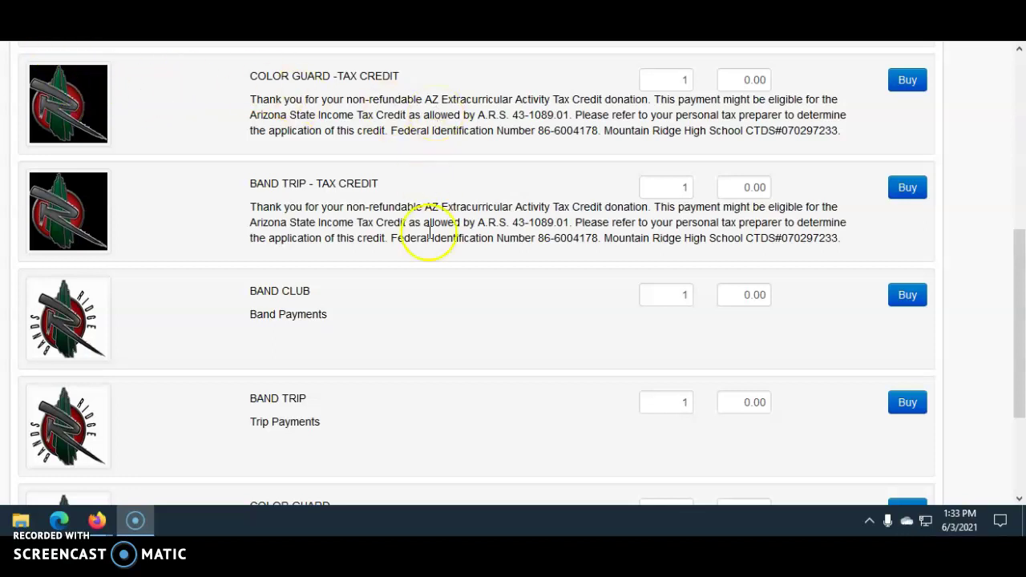
Step: Return to the Deer Valley district home page via the footer link
left_click_drag(1022, 364, 1019, 412)
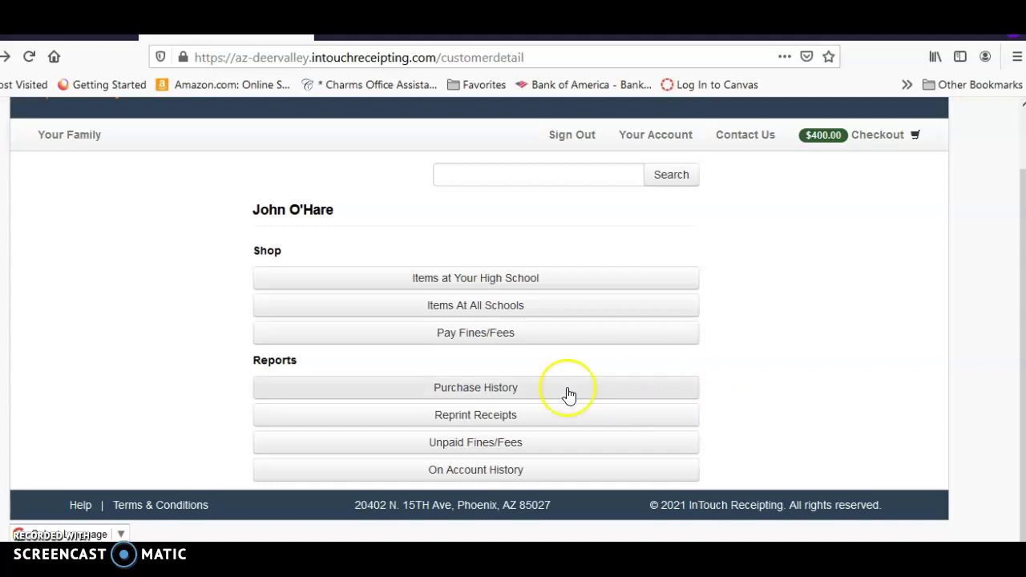
left_click(53, 513)
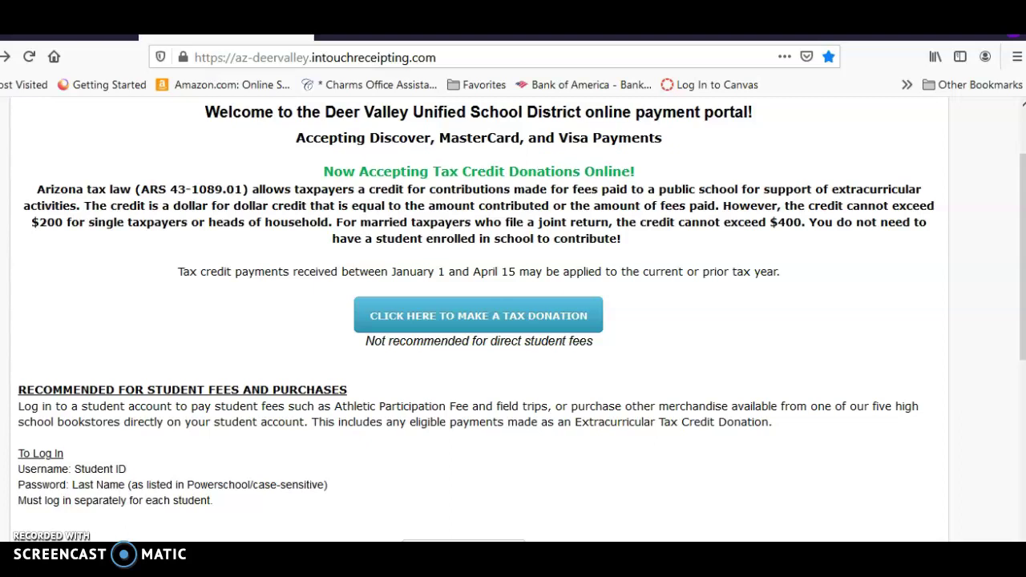
Step: Fill the quick tax donation form: Mountain Ridge High School, item BAND, memo 'General Donation'
left_click(539, 318)
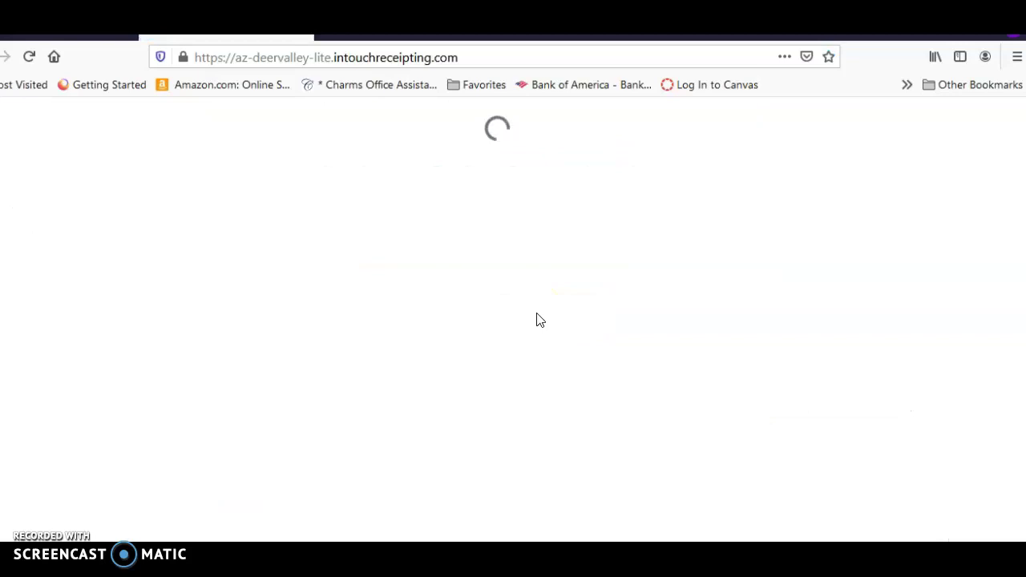
left_click(165, 397)
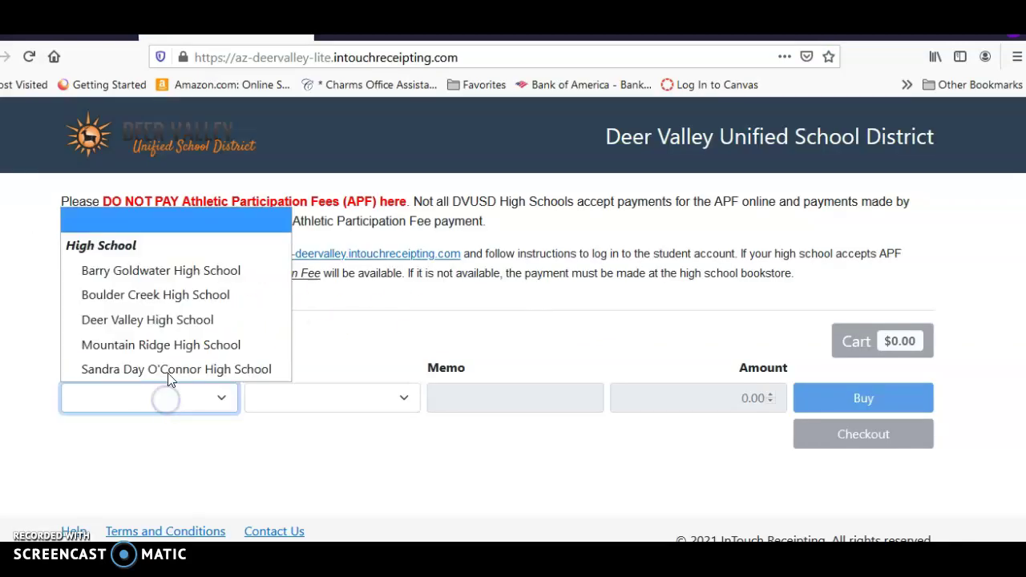
left_click(181, 344)
left_click(301, 398)
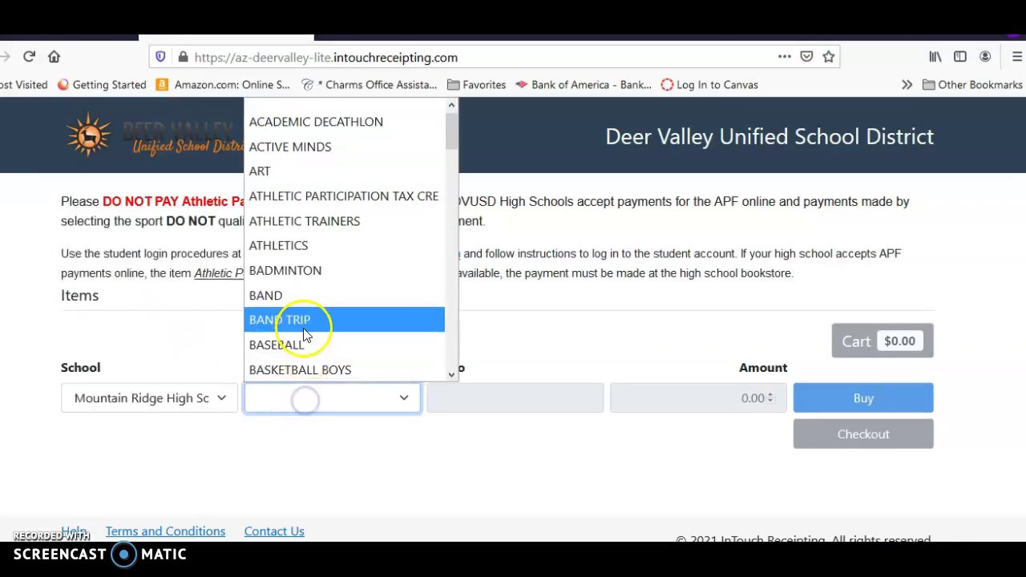
left_click(301, 296)
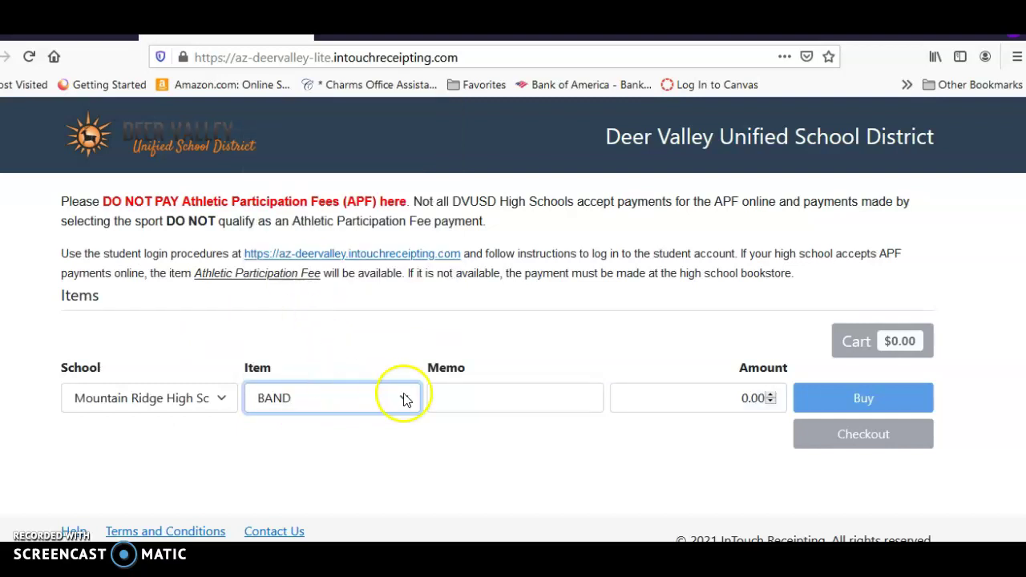
left_click(490, 393)
type("General Donation")
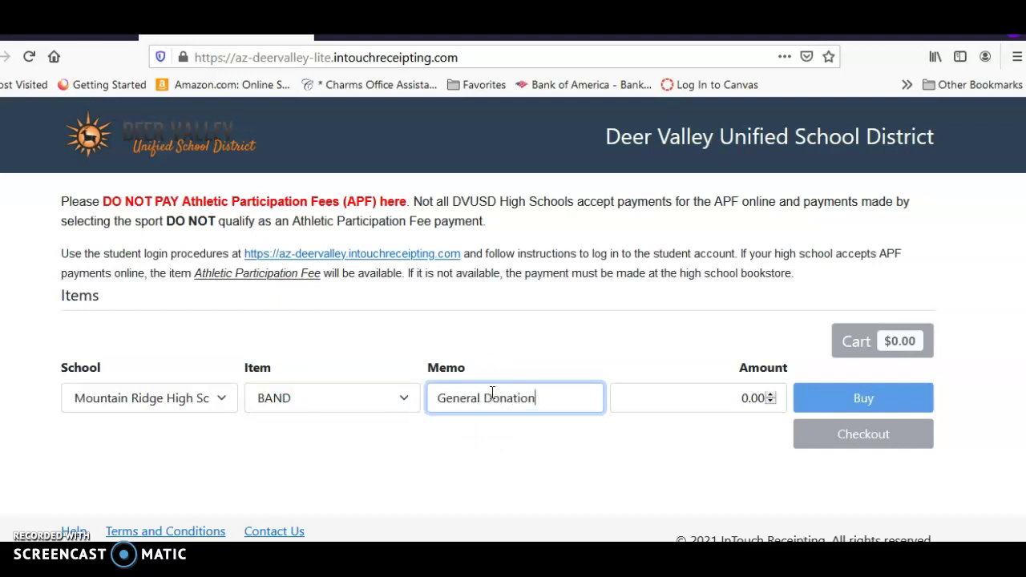